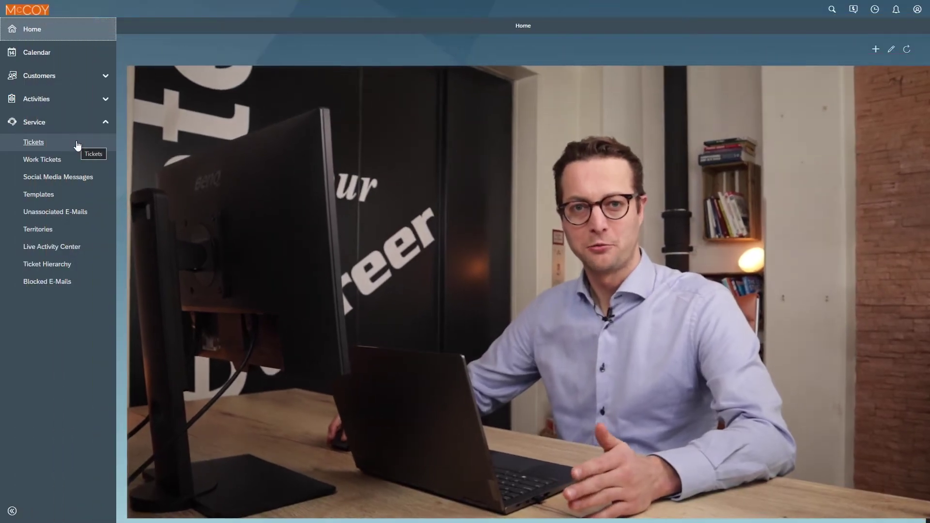
# Step: Open ticket 51 and save it with auto-filled Complaint, Power failure and Battery categories
pyautogui.click(78, 146)
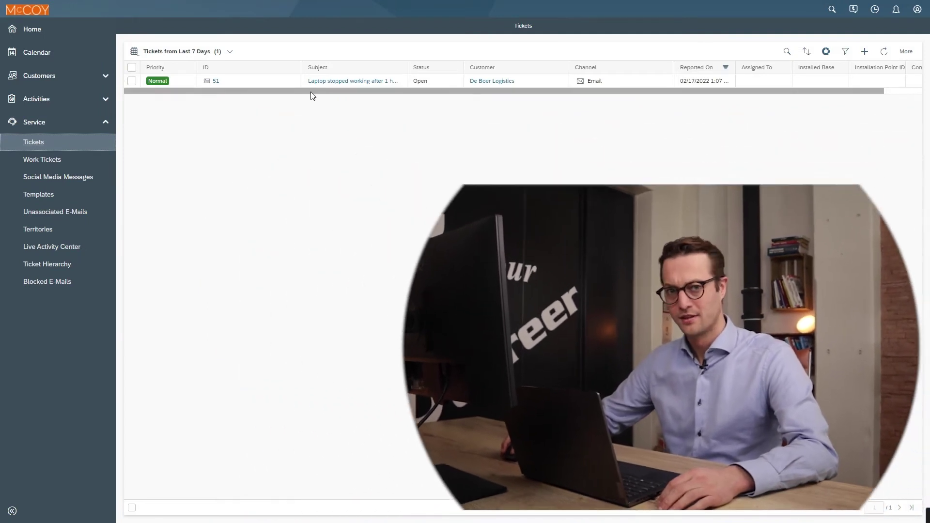
pyautogui.click(342, 81)
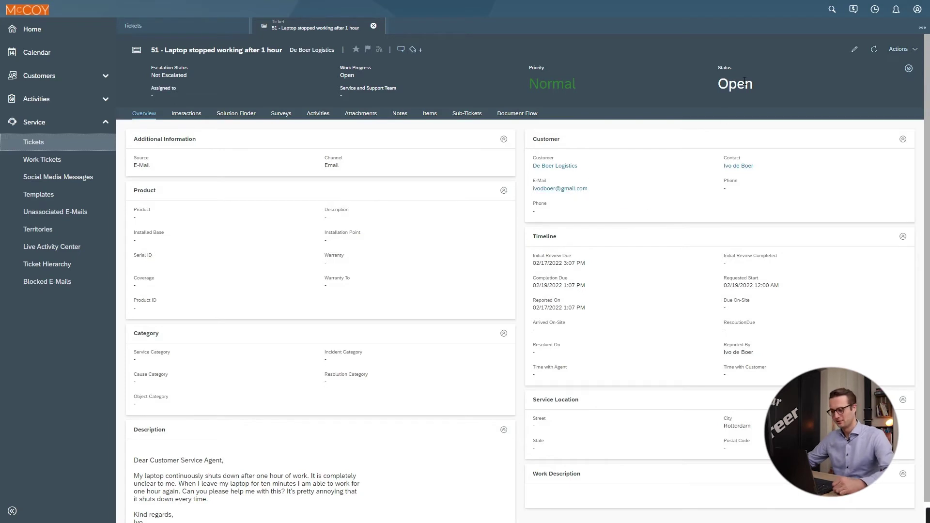
pyautogui.scroll(-1, 278, 469)
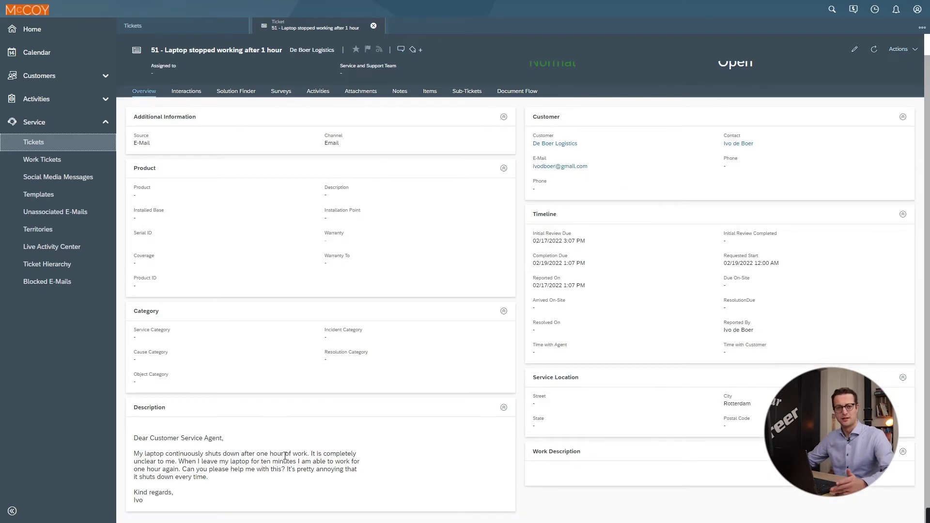
pyautogui.click(195, 470)
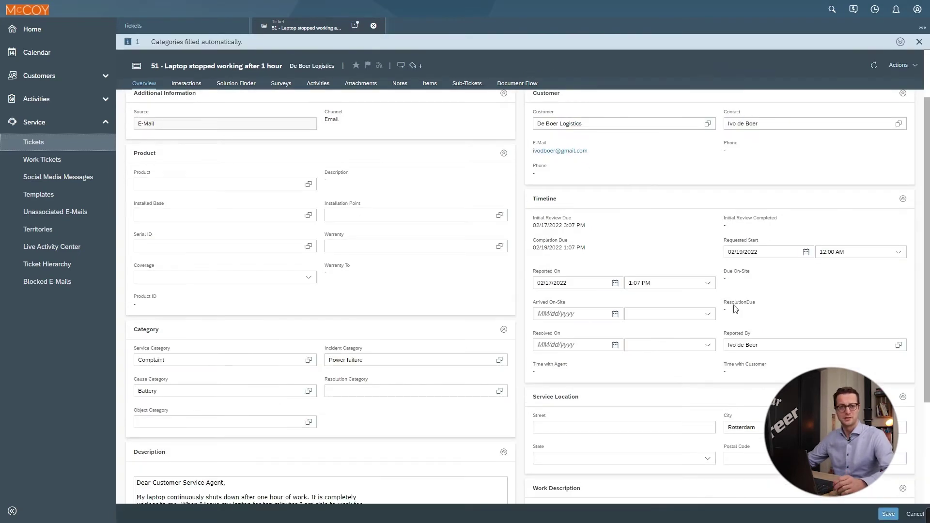
pyautogui.click(888, 516)
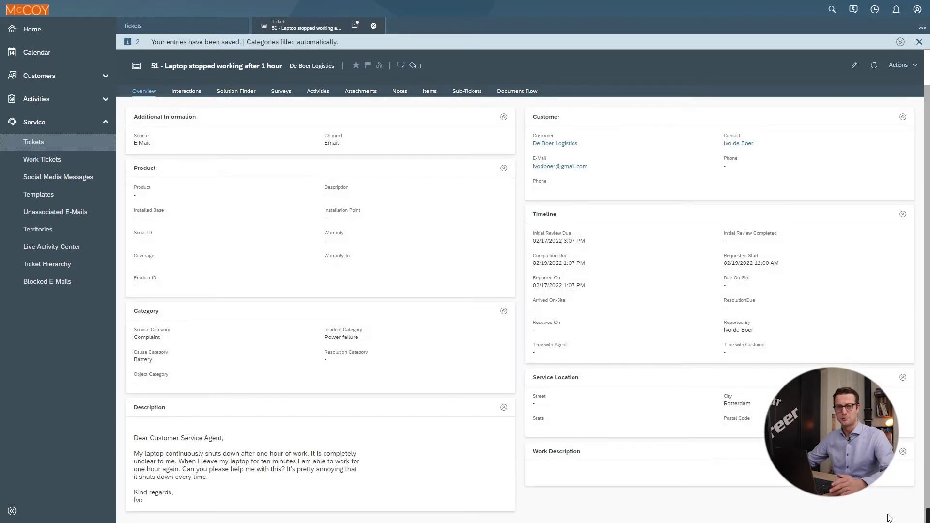
# Step: Send Ivo a Reply All on ticket 51 suggesting removing the battery and pressing on/off
pyautogui.click(187, 92)
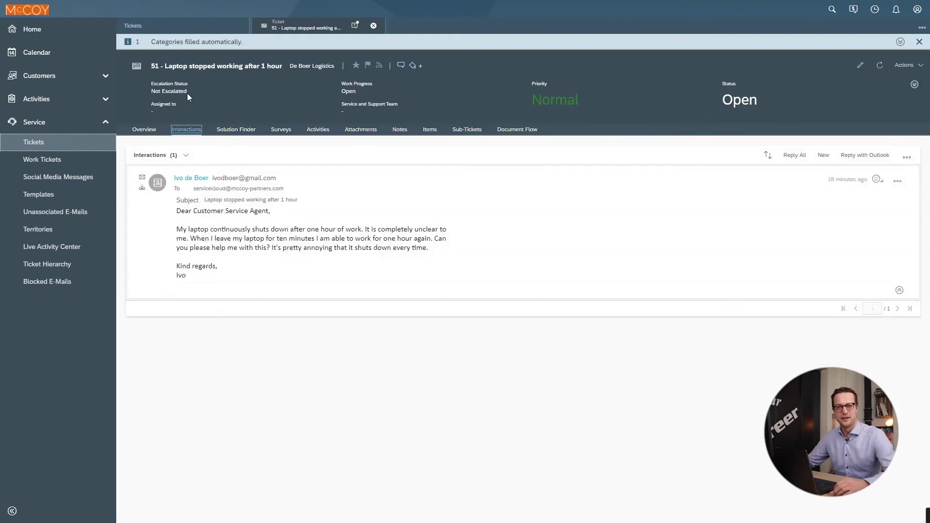
pyautogui.click(797, 158)
pyautogui.click(408, 276)
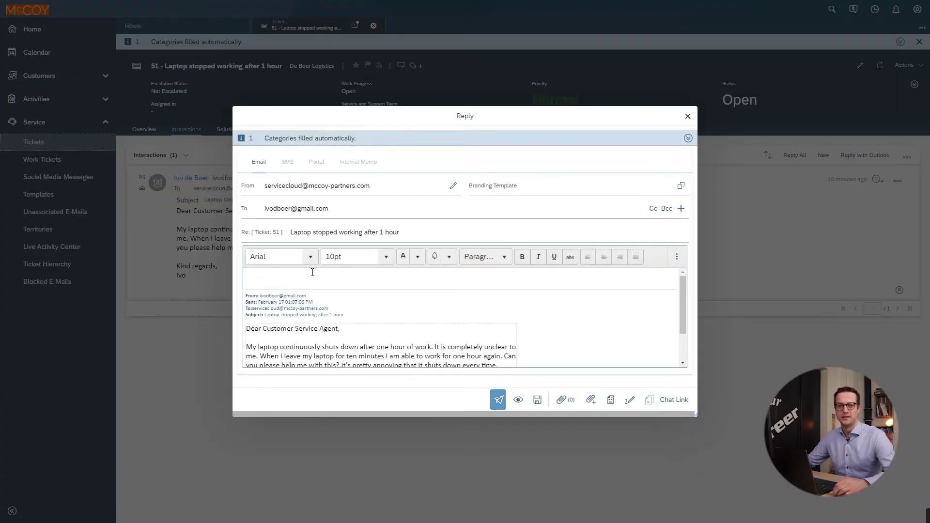
pyautogui.write("Dear Ivo,  What an unpleasant experience. I've been discussing here for a solution. Can you take out the battery and press the on/off button? We believe that this should solve the problem of your laptop.  Kind regards,  Customer Service Agent")
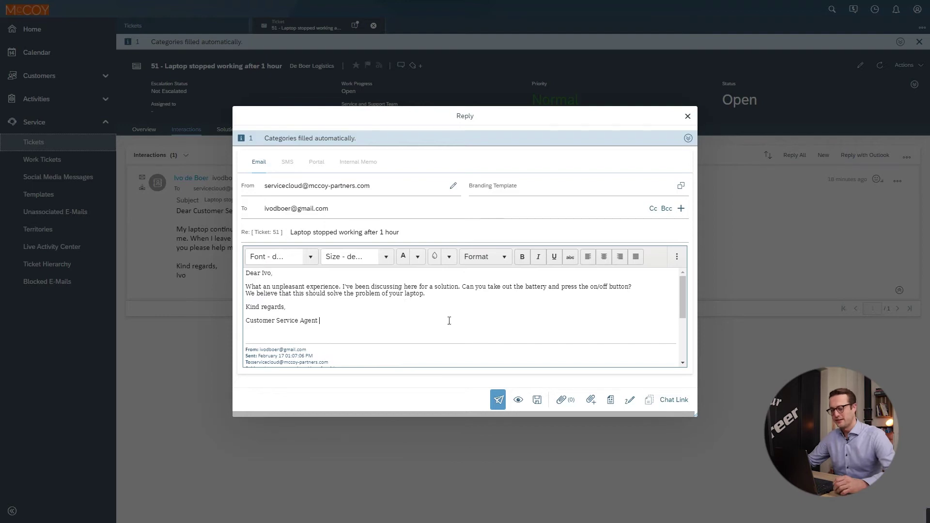
pyautogui.click(498, 401)
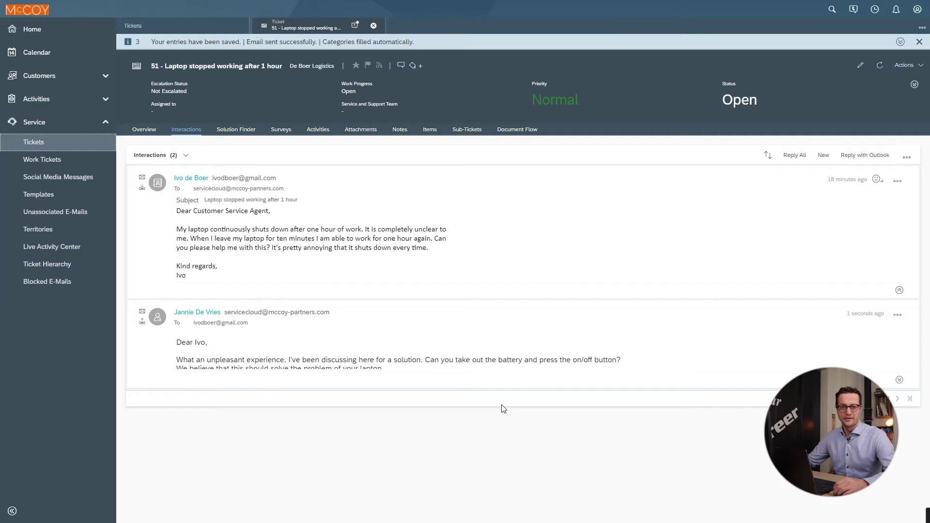
# Step: Expand Ivo's newest email in Interactions reporting that the battery fix failed
pyautogui.click(187, 91)
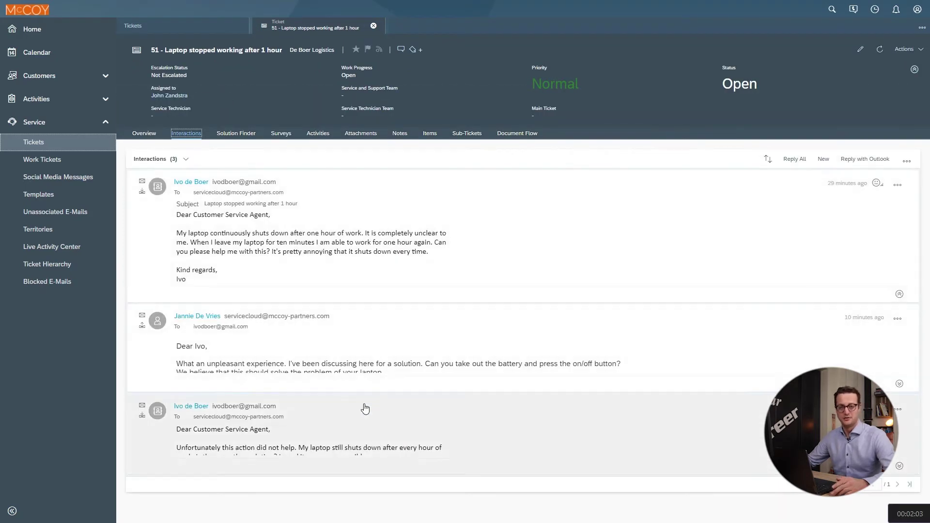
pyautogui.click(703, 448)
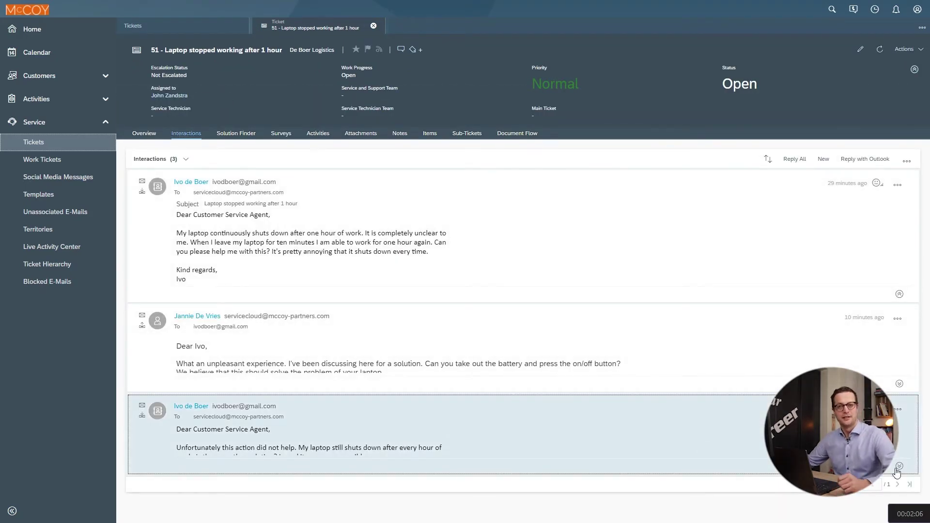
pyautogui.click(900, 466)
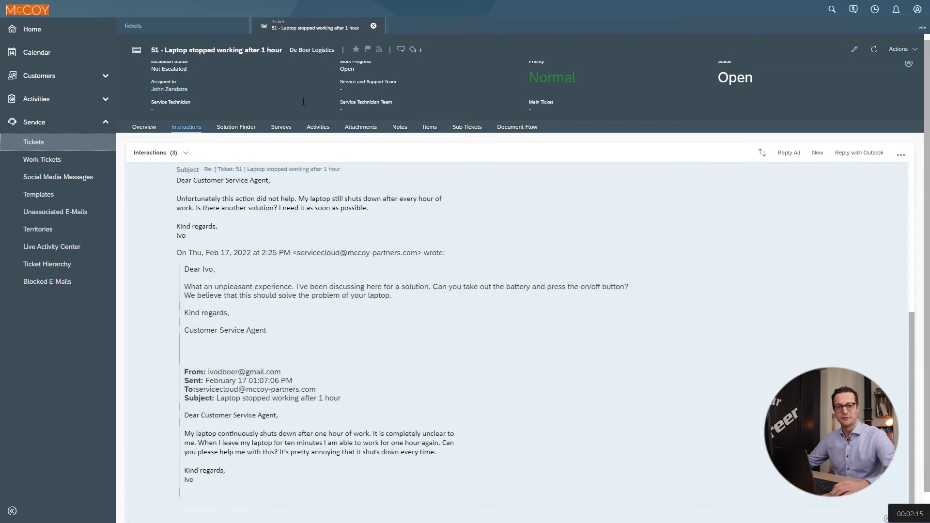
# Step: Raise ticket 51's priority from Normal to Urgent, save, and escalate it
pyautogui.click(854, 52)
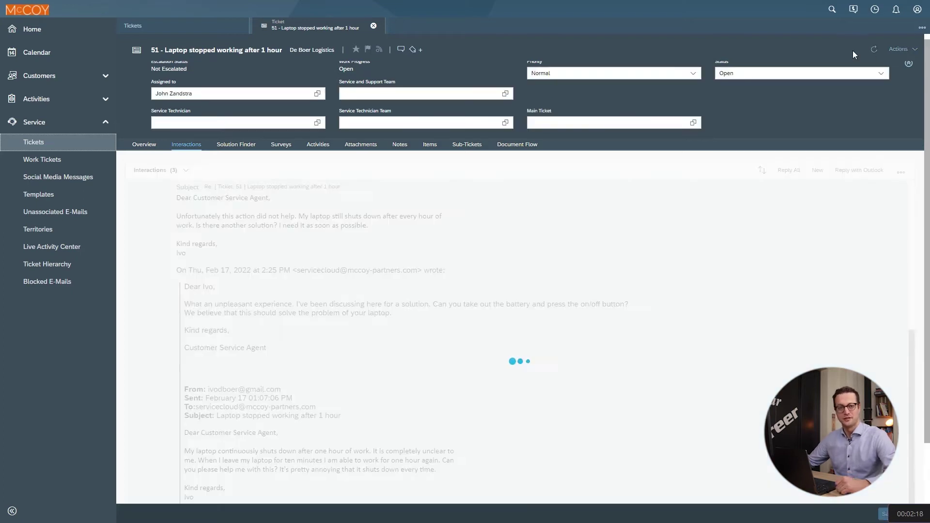
pyautogui.click(694, 75)
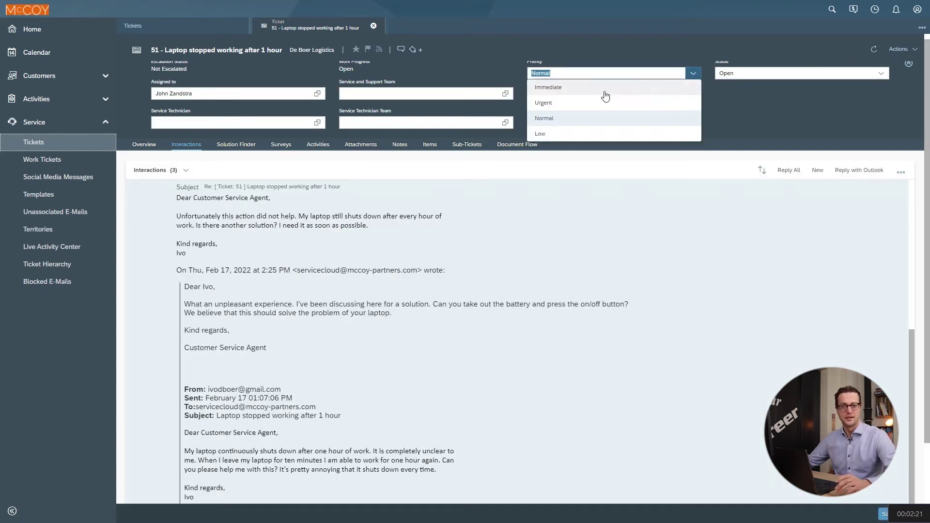
pyautogui.click(571, 105)
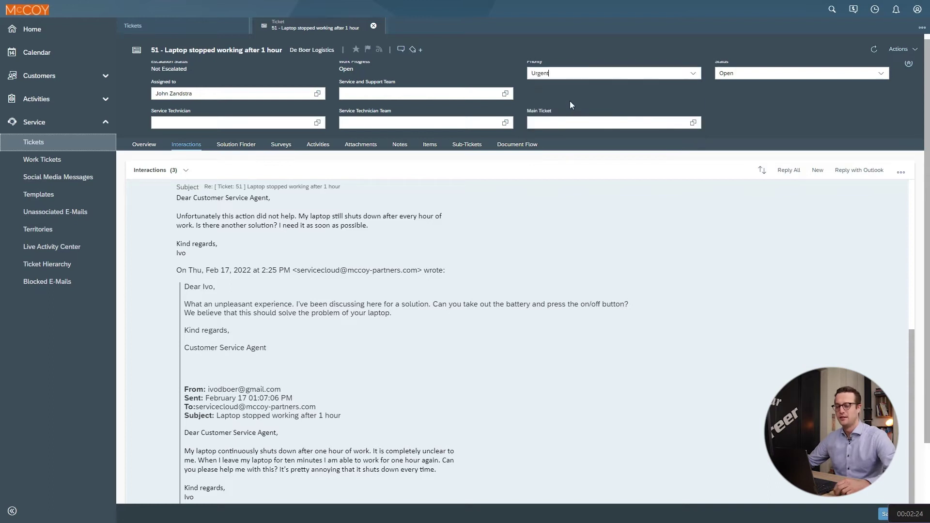
pyautogui.click(886, 515)
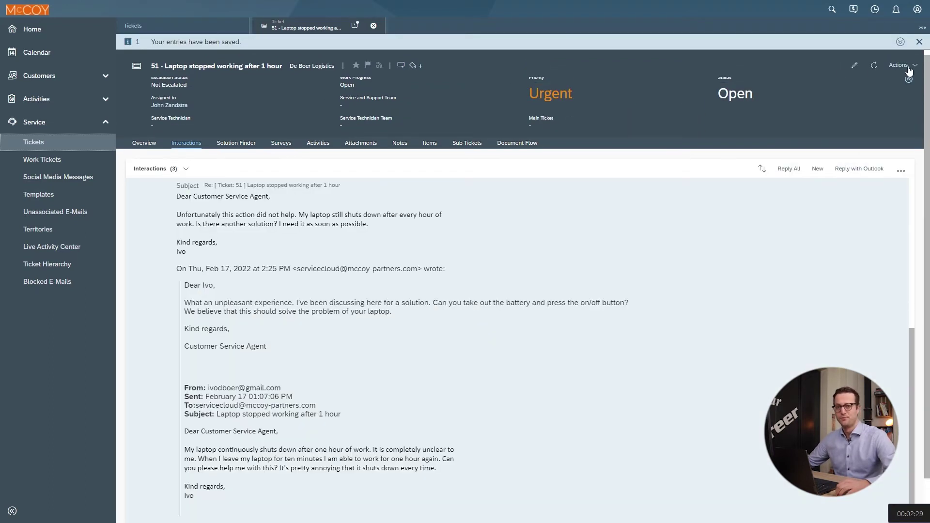
pyautogui.click(909, 72)
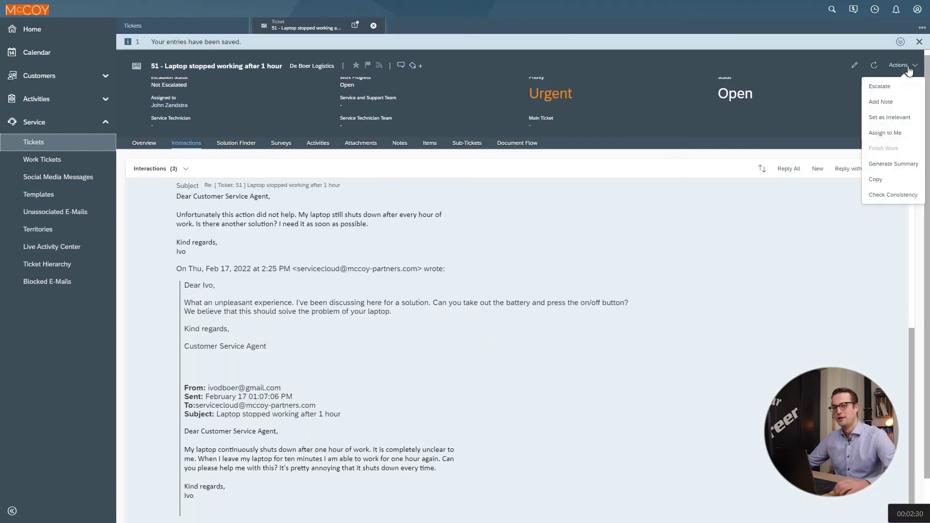
pyautogui.click(880, 87)
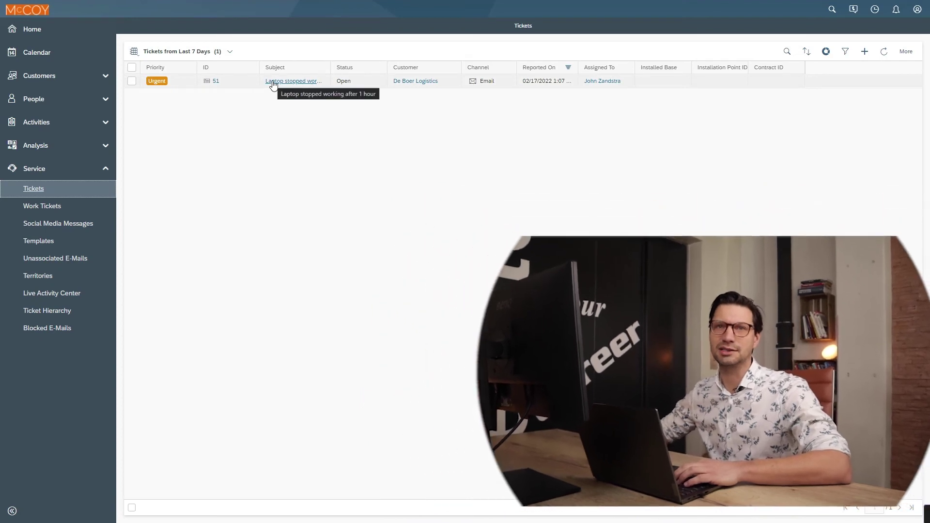
# Step: Send Ivo a second Reply All on ticket 51 with the software-update fix
pyautogui.click(273, 82)
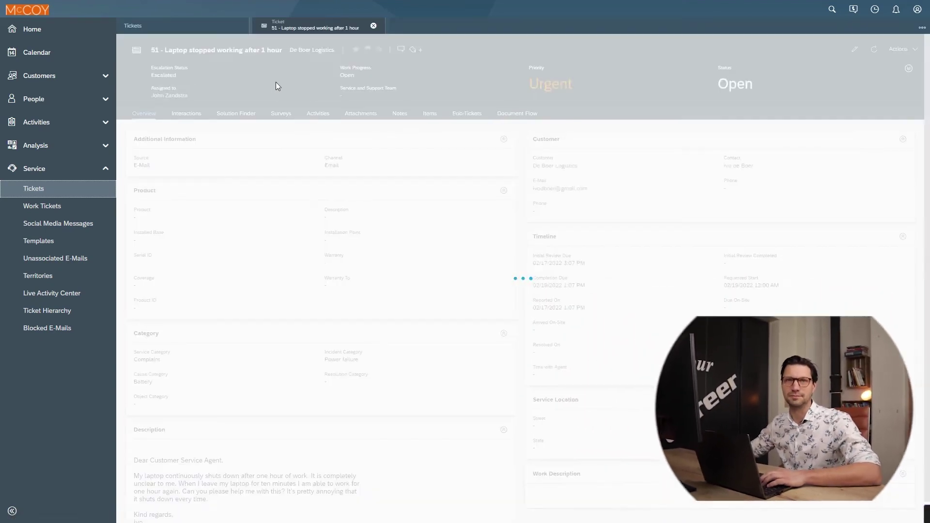
pyautogui.click(187, 114)
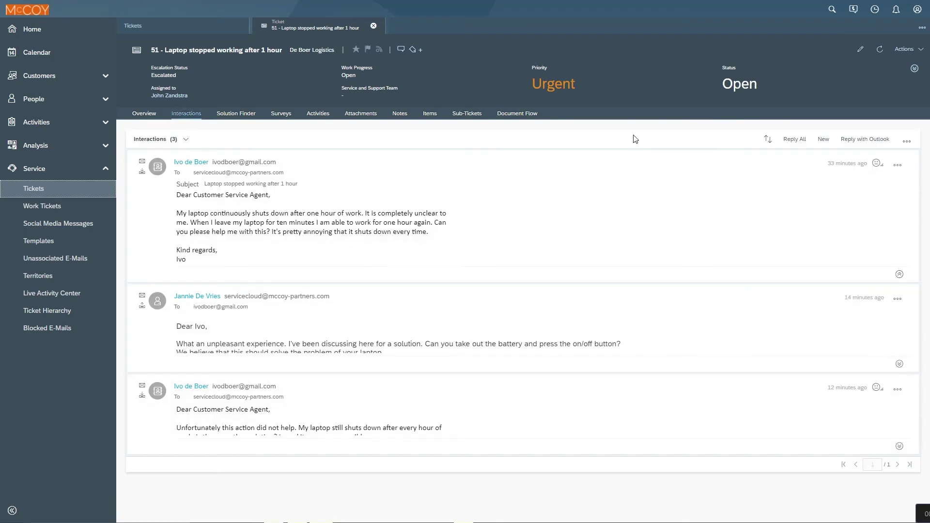
pyautogui.click(791, 140)
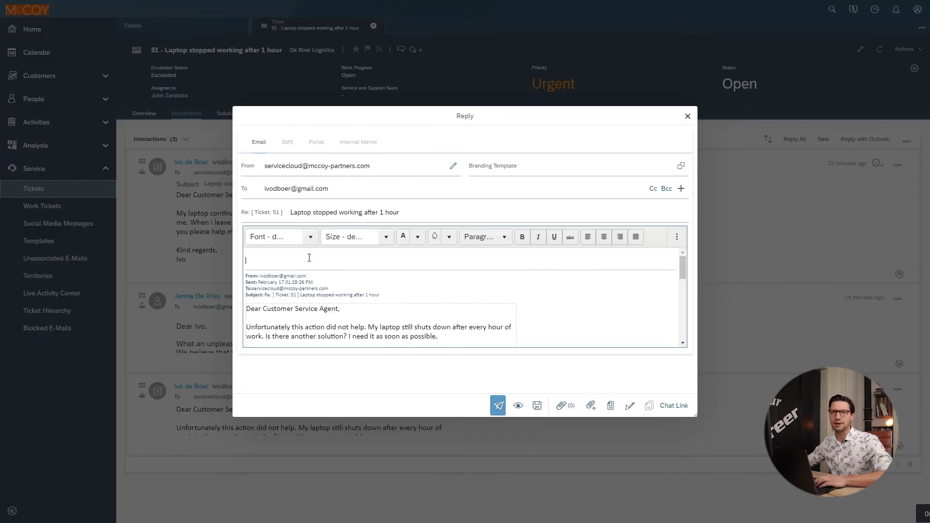
pyautogui.write('Dear Ivo,  We are sorry to hear that that the previous solution did not help; our apologies for this. In the link below you will find a software update which should be the solution for your problem. Analysis of the past week has shown that this was a bug in the software that caused the overheating. Here is the link to the download option.  https://mccoy-partners.com/relevant-stay-bring-de-customer-experience-op-order.  Kind regard,  Sylvia')
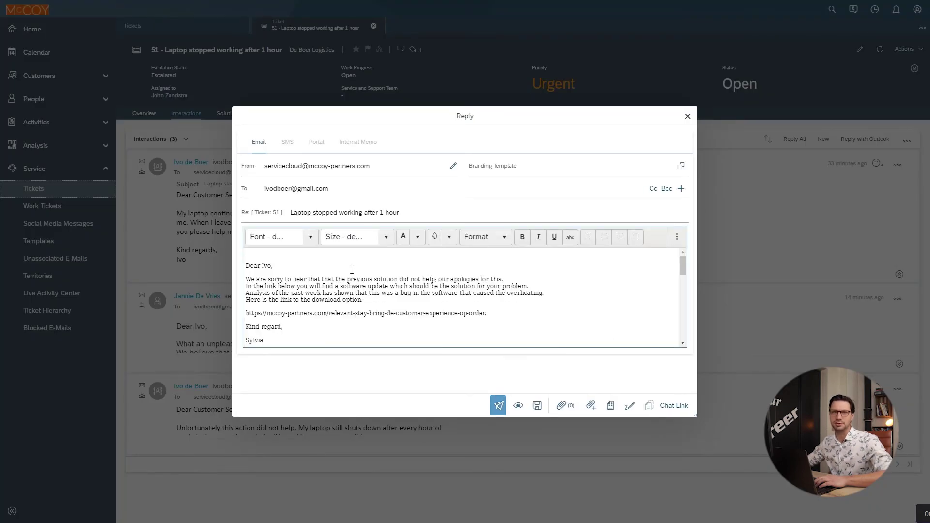
pyautogui.click(499, 407)
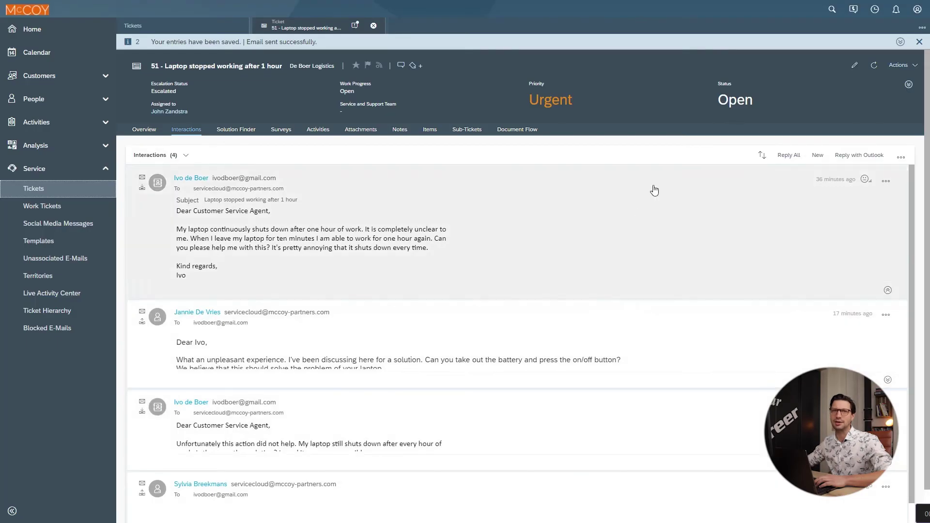
# Step: Set ticket 51's status to Completed and save it
pyautogui.click(853, 67)
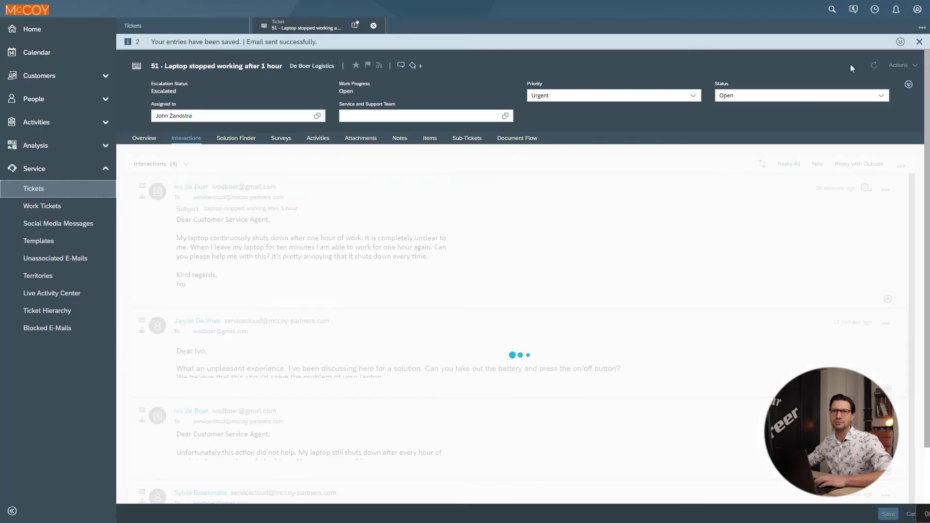
pyautogui.click(883, 96)
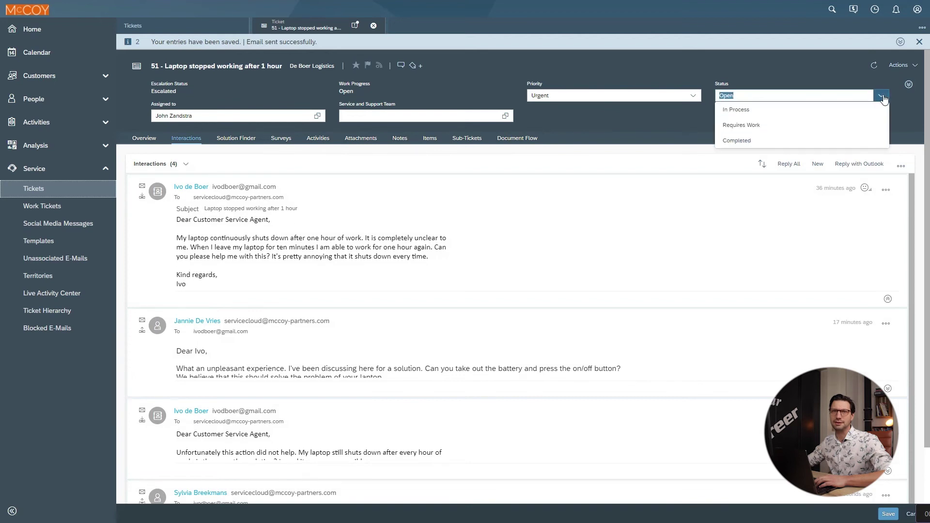
pyautogui.click(823, 140)
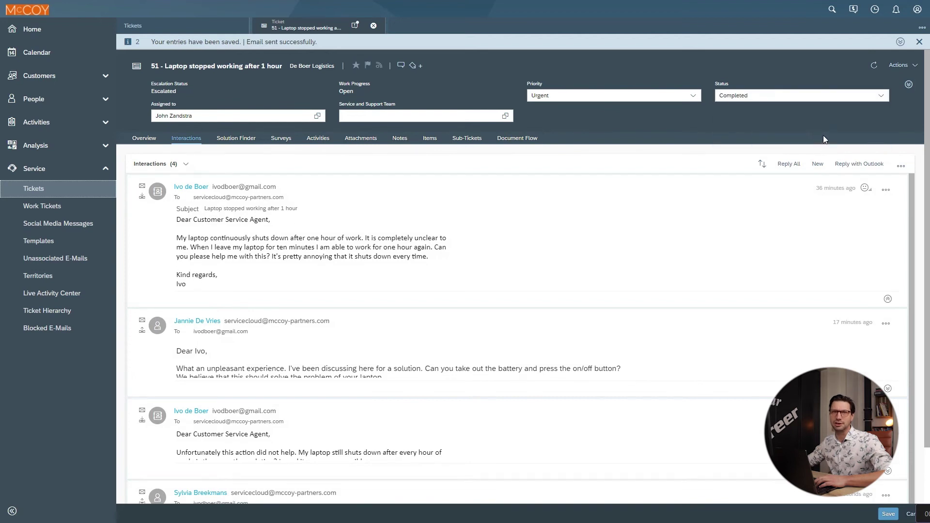
pyautogui.click(32, 29)
pyautogui.click(49, 145)
pyautogui.click(48, 167)
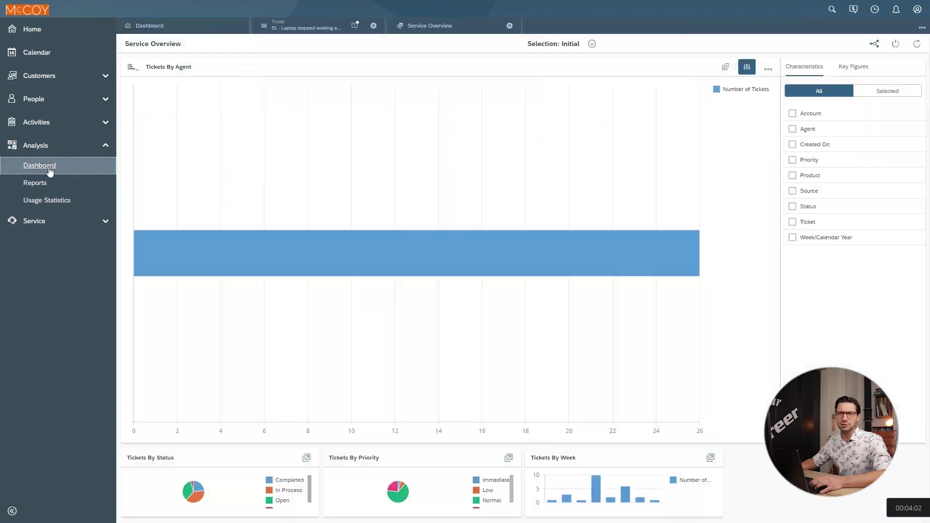
pyautogui.click(149, 108)
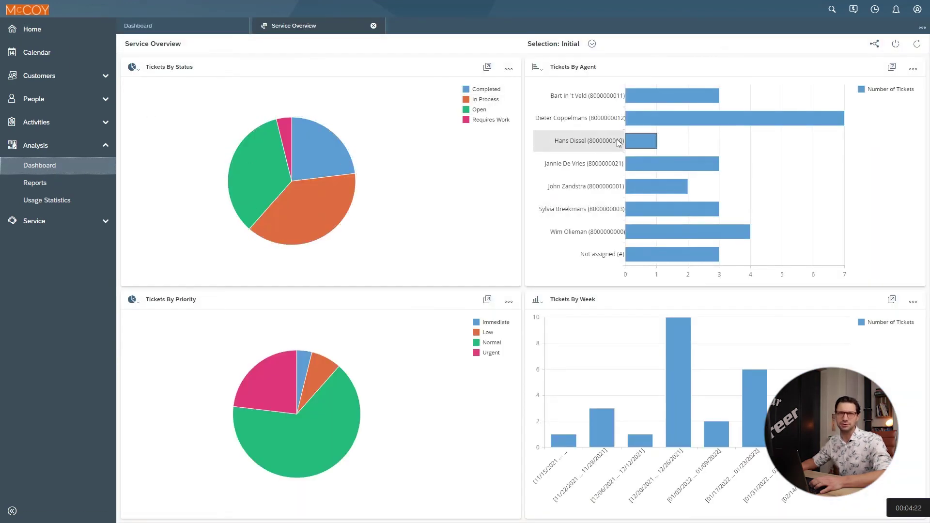
pyautogui.click(269, 386)
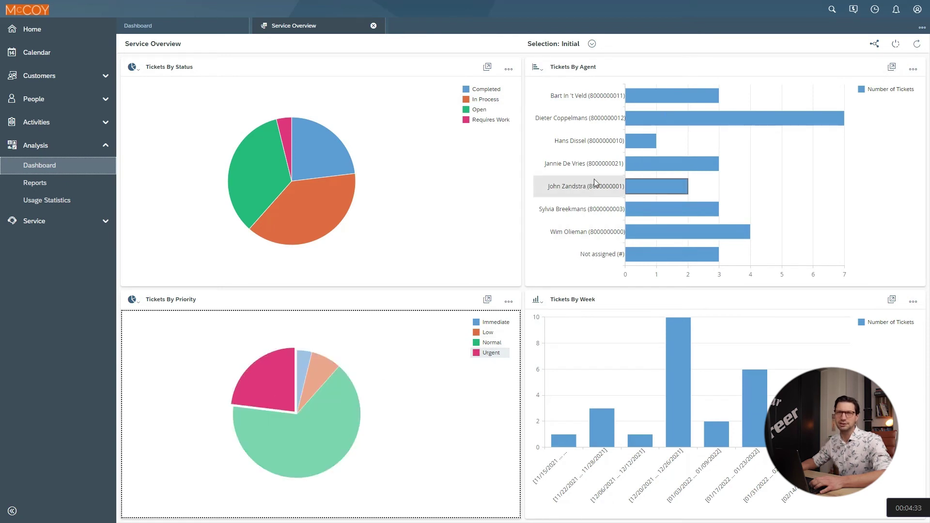
pyautogui.click(640, 163)
pyautogui.click(892, 67)
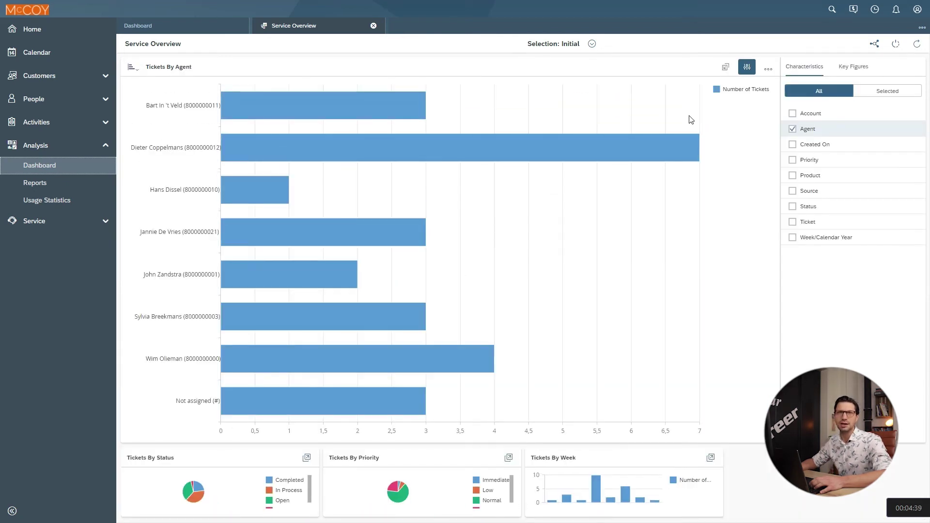
pyautogui.click(793, 159)
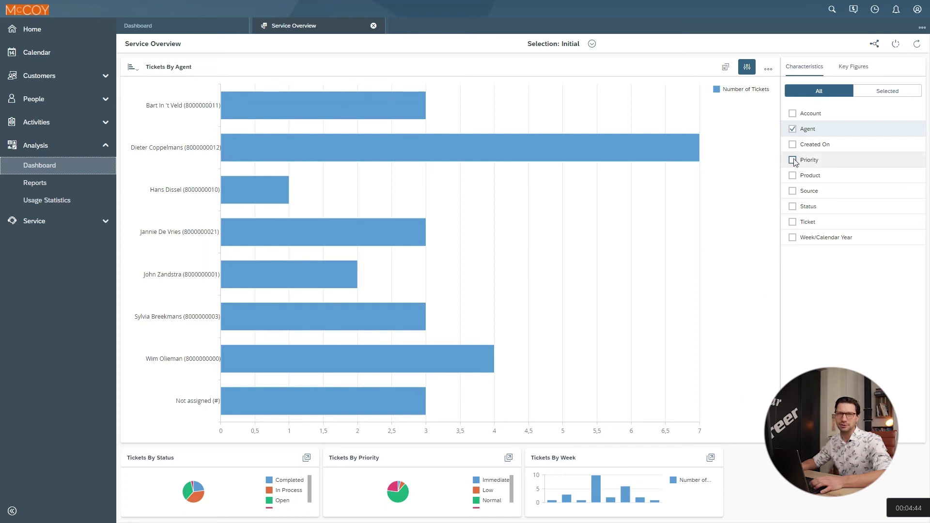
pyautogui.click(793, 207)
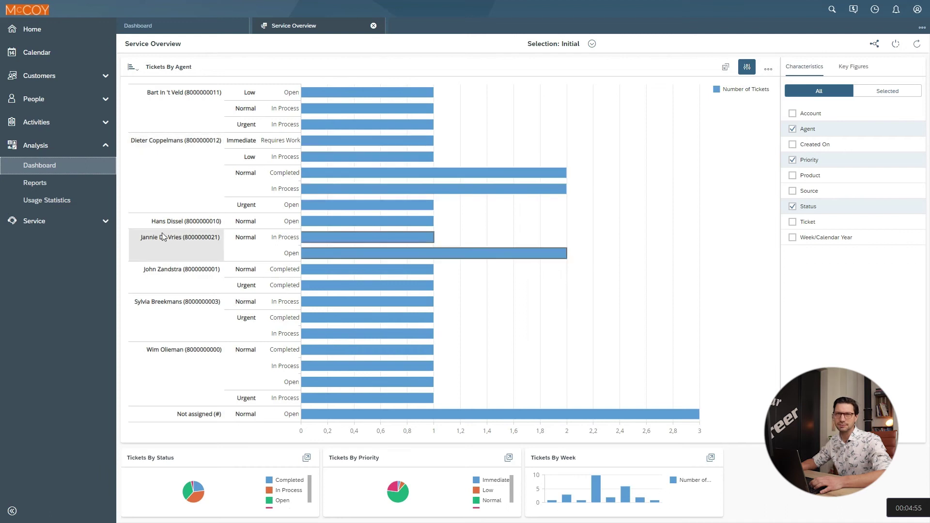
pyautogui.click(280, 240)
pyautogui.click(215, 255)
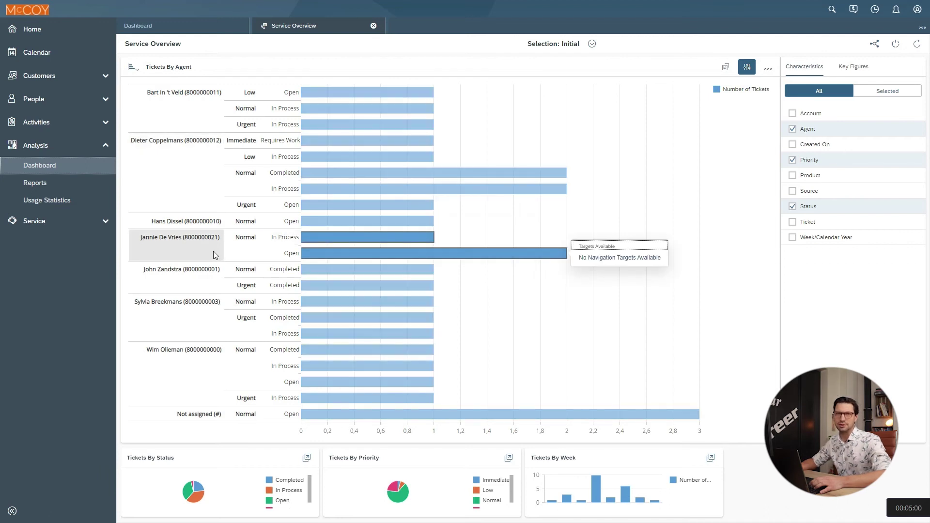
pyautogui.click(214, 251)
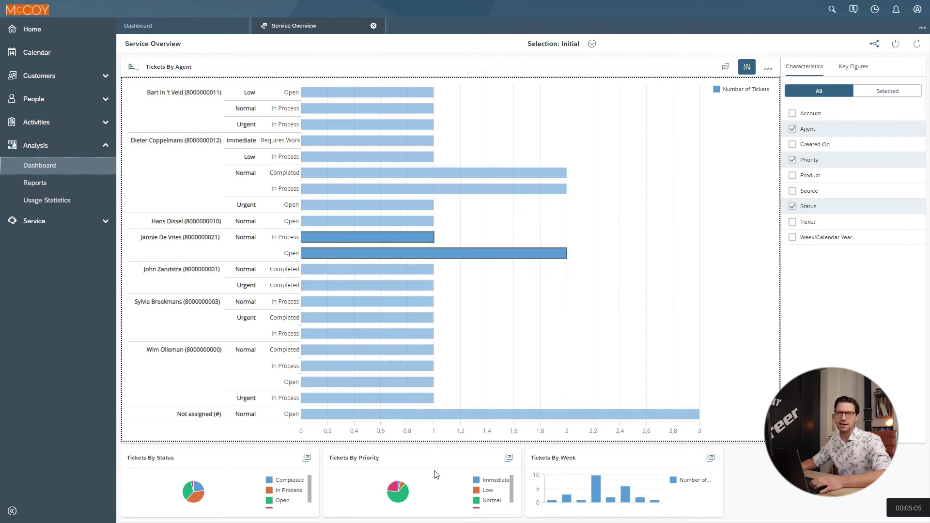
# Step: Enlarge the Tickets By Priority pie and split its slices by Agent
pyautogui.click(508, 458)
pyautogui.click(374, 207)
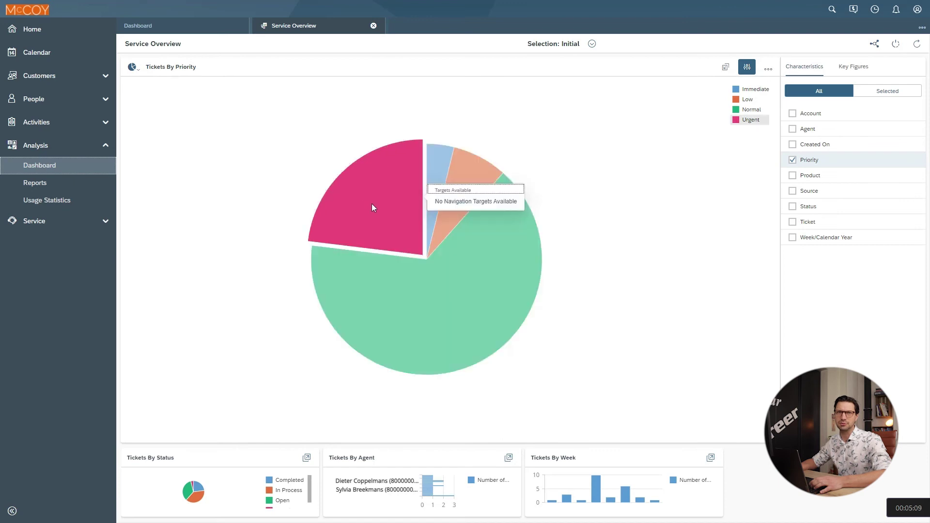
pyautogui.click(793, 130)
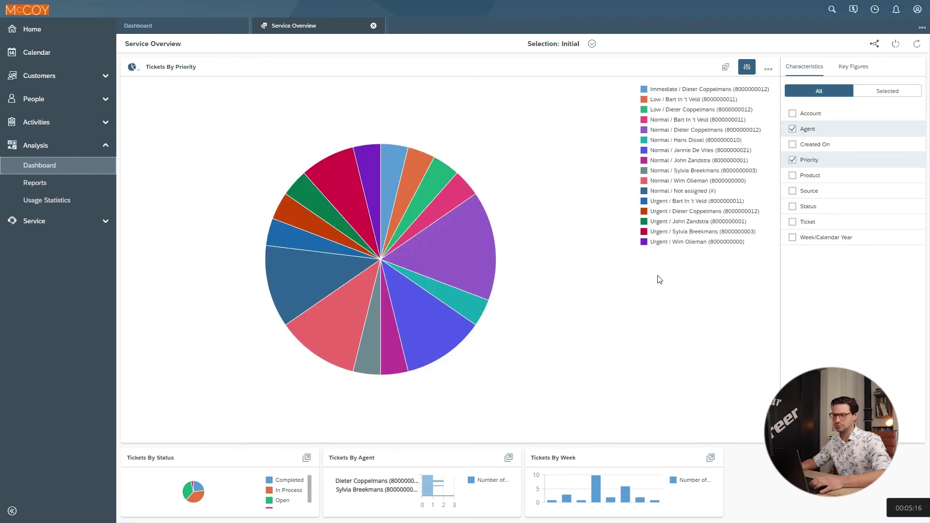